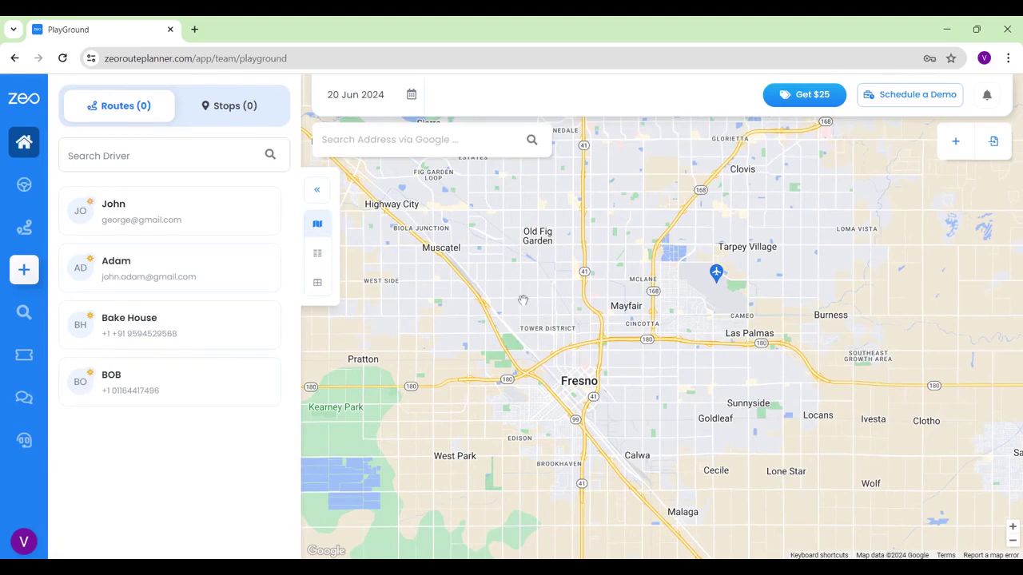
Go to Settings from the account menu to reach the User Profile page
left_click(23, 544)
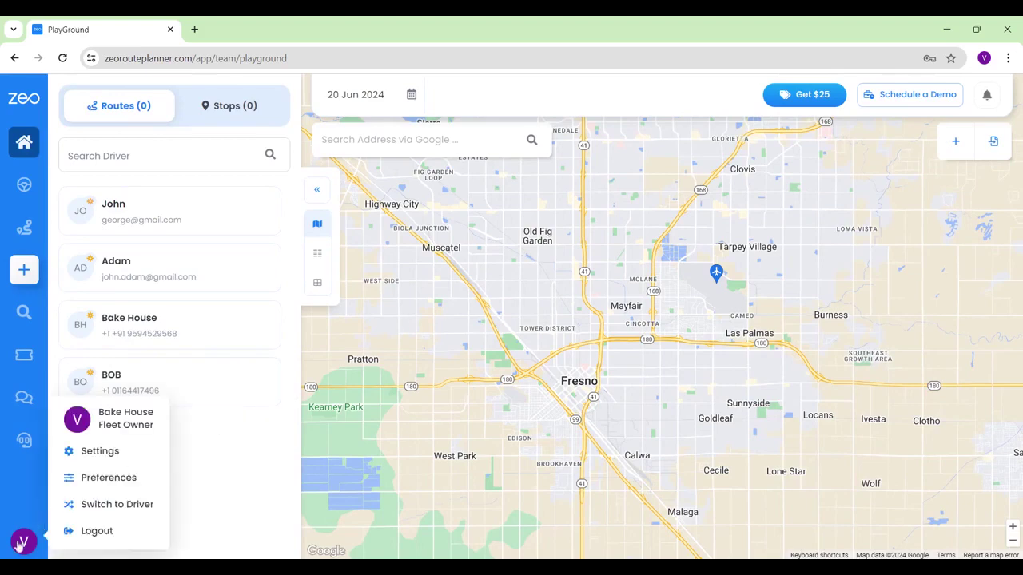
left_click(96, 451)
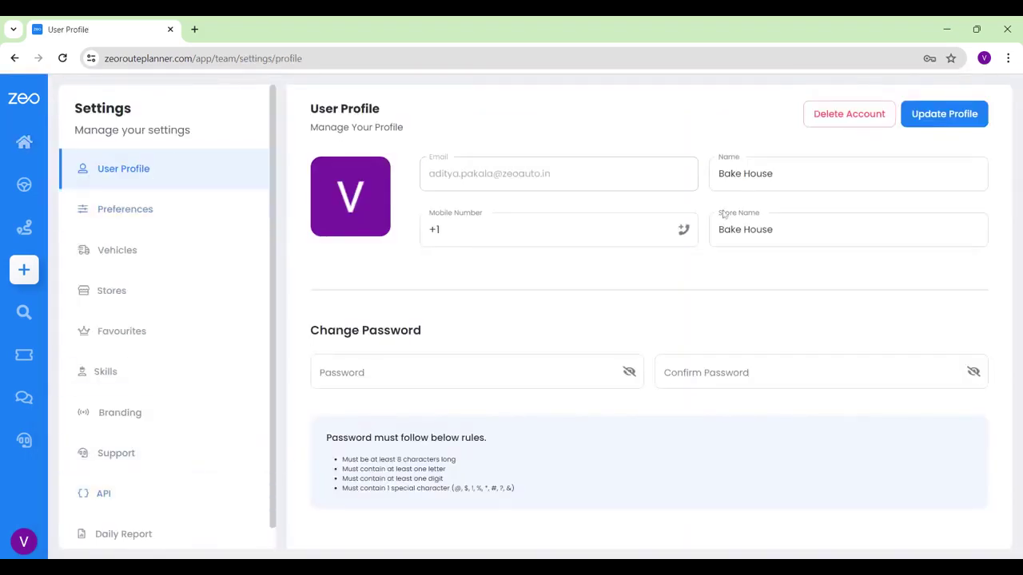
Fill in the new password in both the Password and Confirm Password fields
left_click(560, 373)
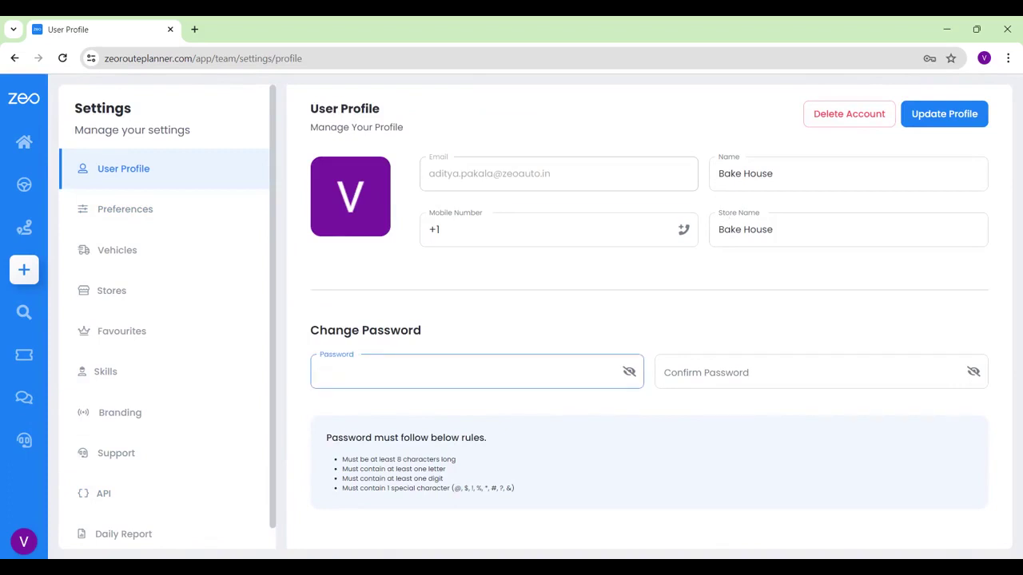
type("•••••")
left_click(719, 372)
type("••••")
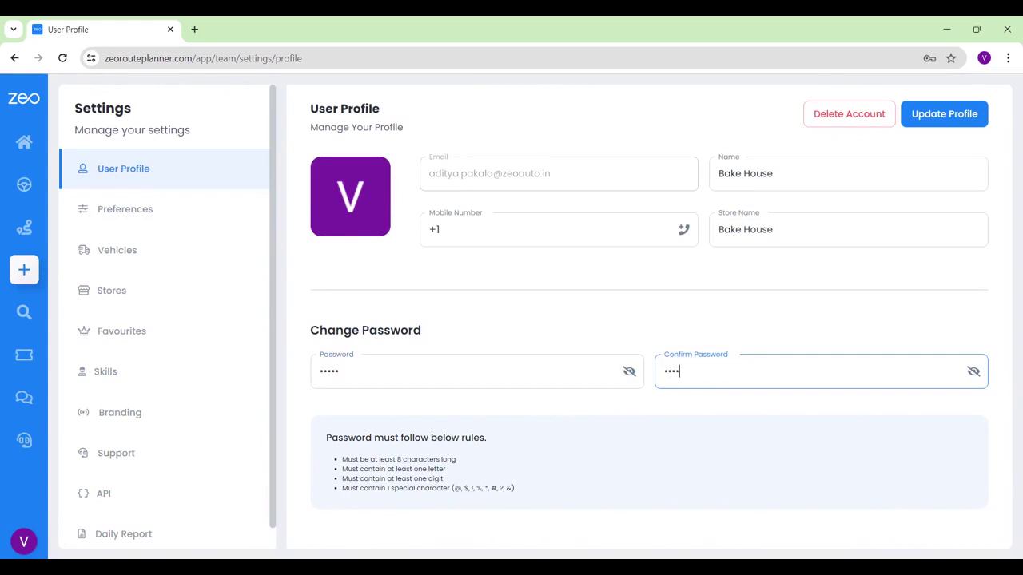
type("•")
Start a chat with Zeo support from the 'Chat with Us' headset icon
left_click(24, 441)
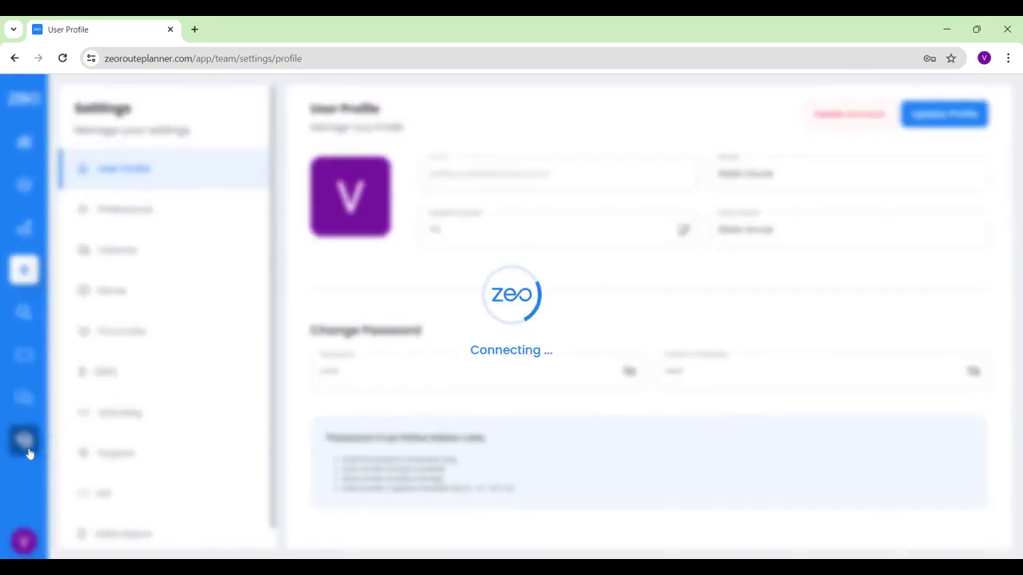